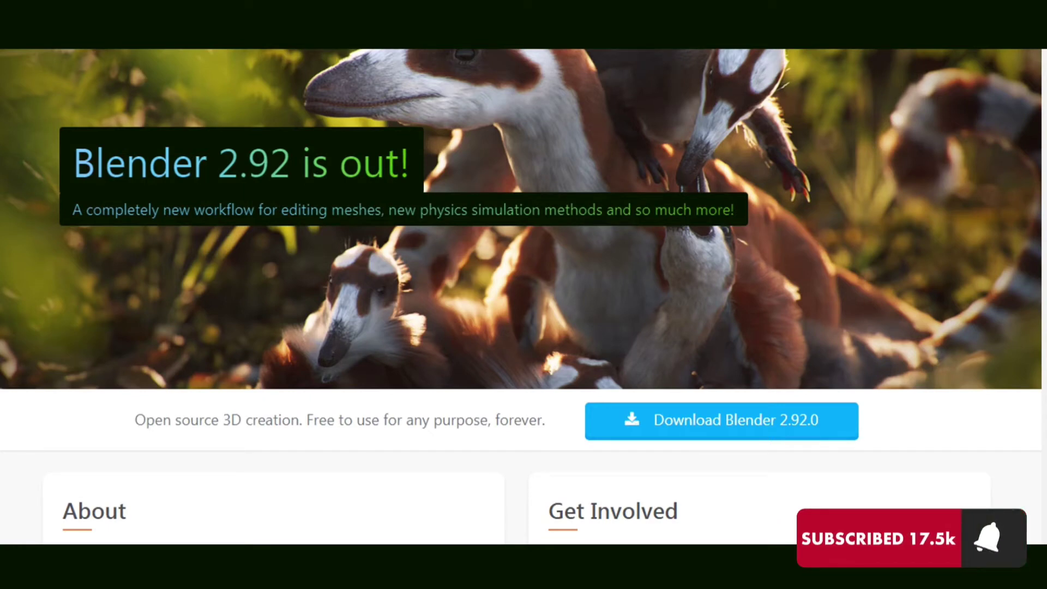
{"action": "scroll", "coordinate": [521, 294], "scroll_direction": "down", "scroll_amount": 1}
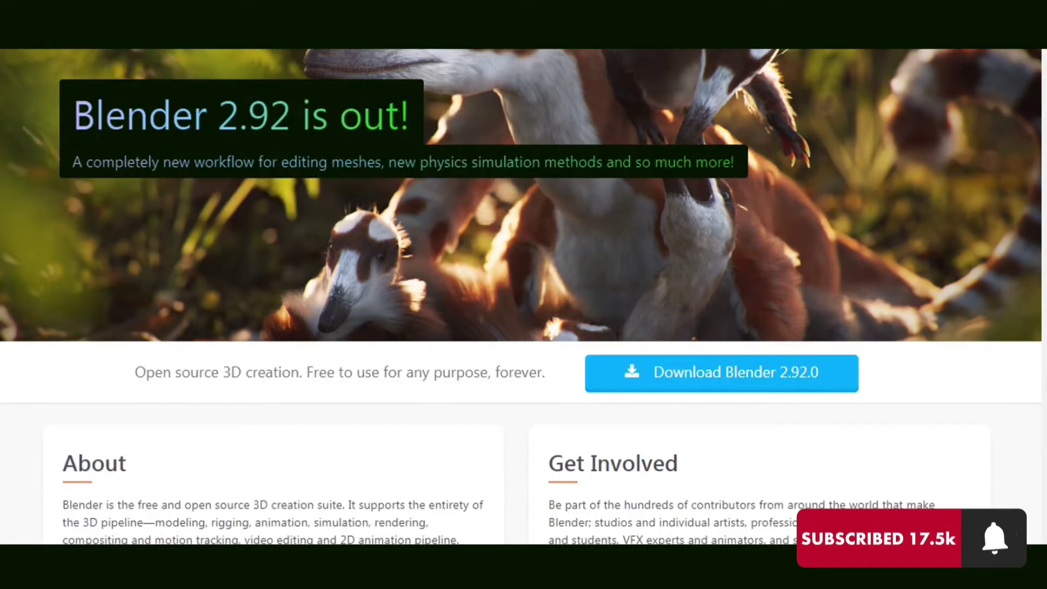
{"action": "scroll", "coordinate": [521, 294], "scroll_direction": "down", "scroll_amount": 4}
{"action": "scroll", "coordinate": [521, 295], "scroll_direction": "down", "scroll_amount": 1}
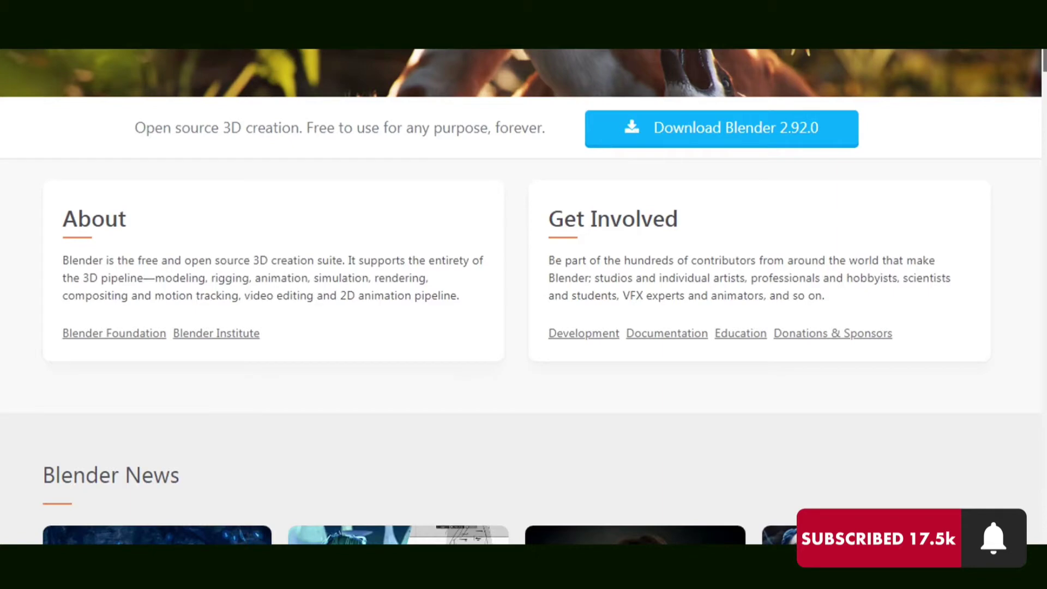
{"action": "scroll", "coordinate": [521, 295], "scroll_direction": "down", "scroll_amount": 6}
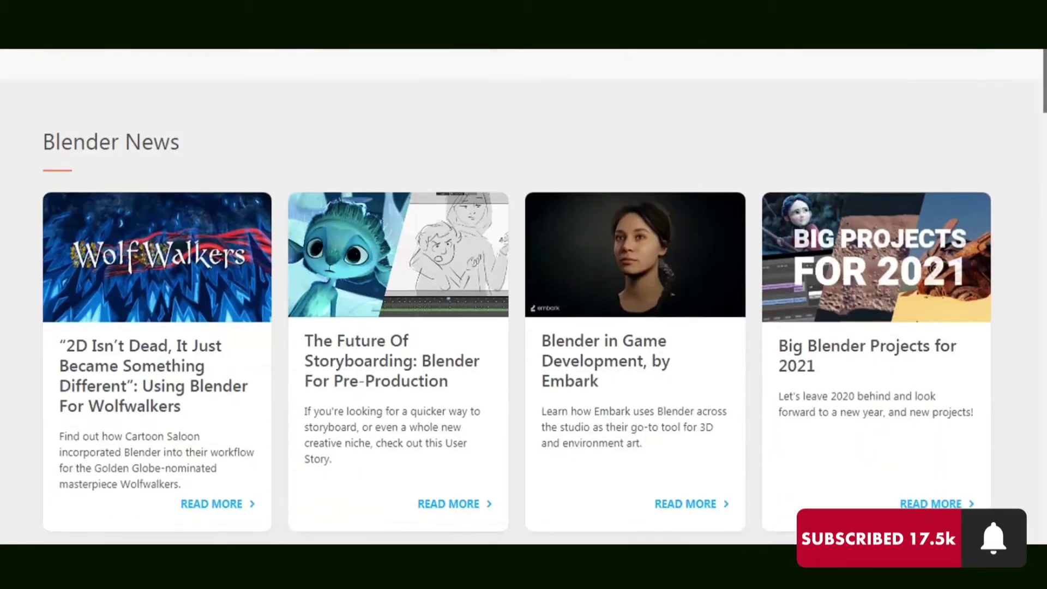
{"action": "scroll", "coordinate": [521, 294], "scroll_direction": "down", "scroll_amount": 1}
{"action": "scroll", "coordinate": [520, 295], "scroll_direction": "down", "scroll_amount": 2}
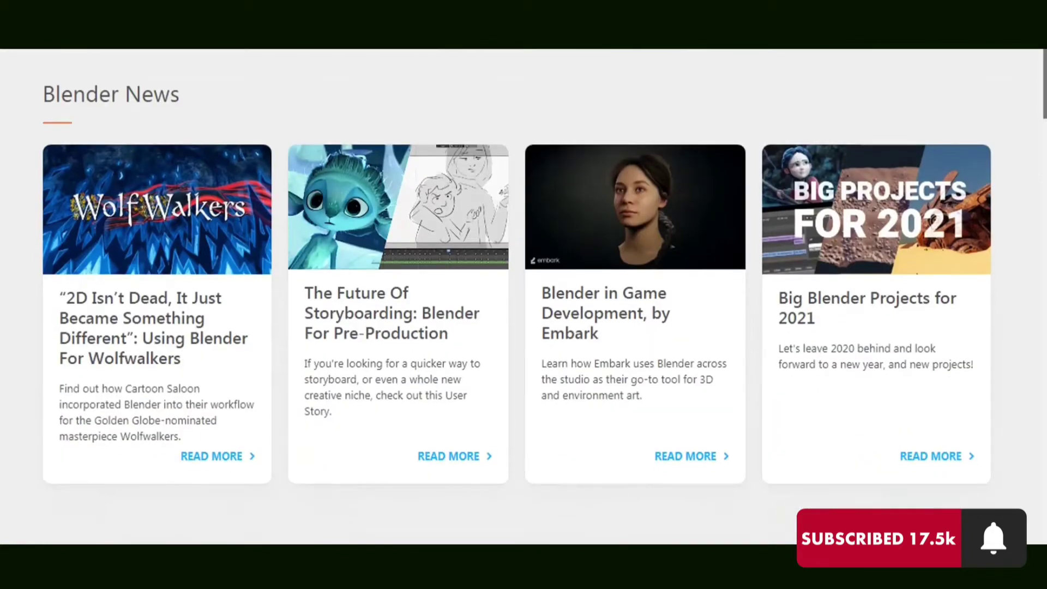
{"action": "scroll", "coordinate": [521, 295], "scroll_direction": "down", "scroll_amount": 1}
{"action": "scroll", "coordinate": [521, 295], "scroll_direction": "down", "scroll_amount": 2}
{"action": "scroll", "coordinate": [521, 294], "scroll_direction": "down", "scroll_amount": 3}
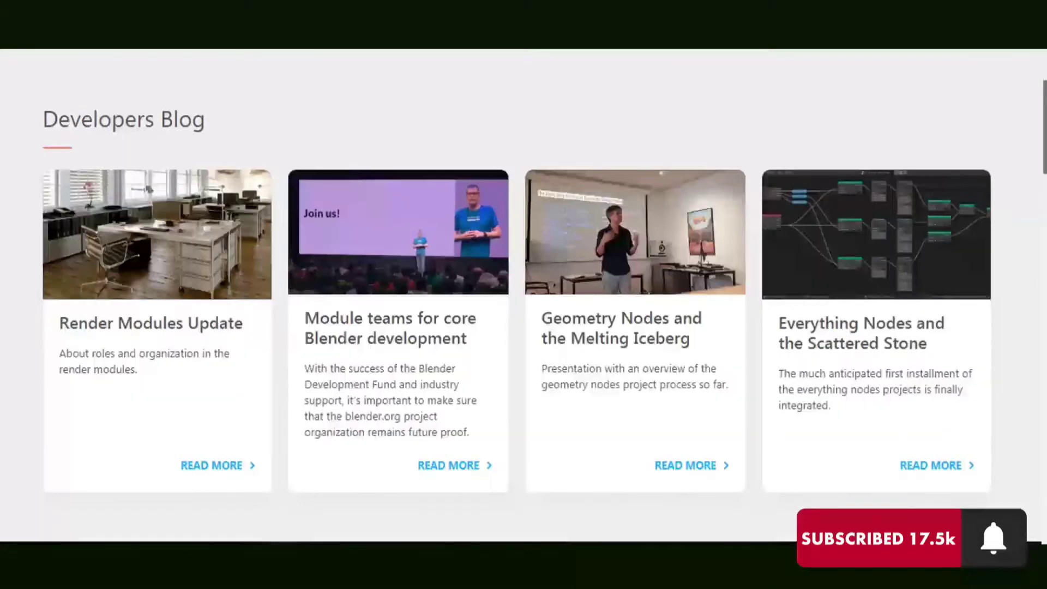
{"action": "scroll", "coordinate": [521, 295], "scroll_direction": "down", "scroll_amount": 3}
{"action": "scroll", "coordinate": [521, 295], "scroll_direction": "down", "scroll_amount": 1}
{"action": "scroll", "coordinate": [520, 295], "scroll_direction": "down", "scroll_amount": 1}
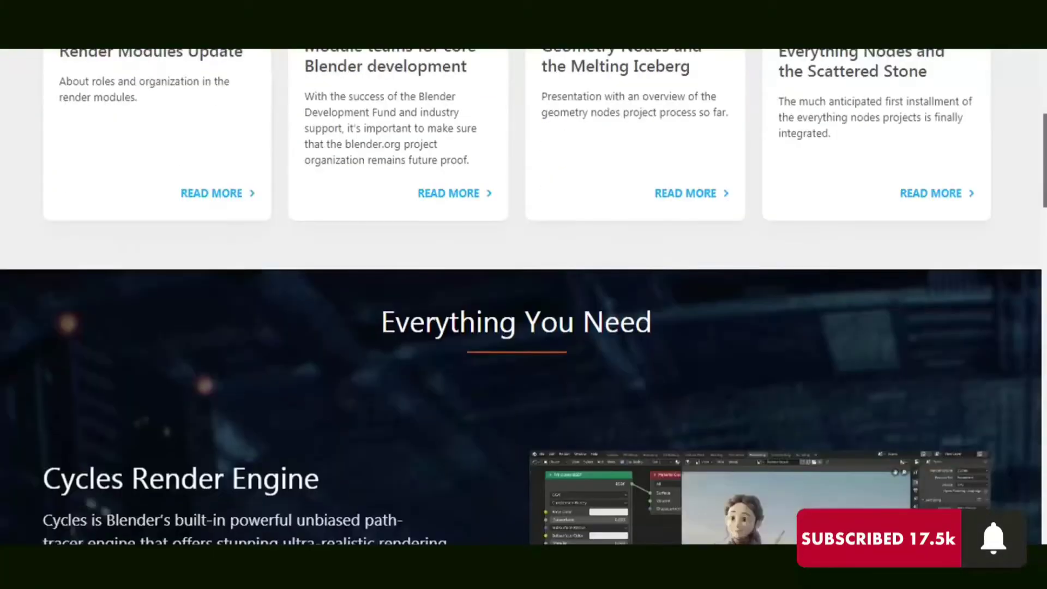
{"action": "scroll", "coordinate": [521, 295], "scroll_direction": "down", "scroll_amount": 2}
{"action": "scroll", "coordinate": [521, 294], "scroll_direction": "down", "scroll_amount": 2}
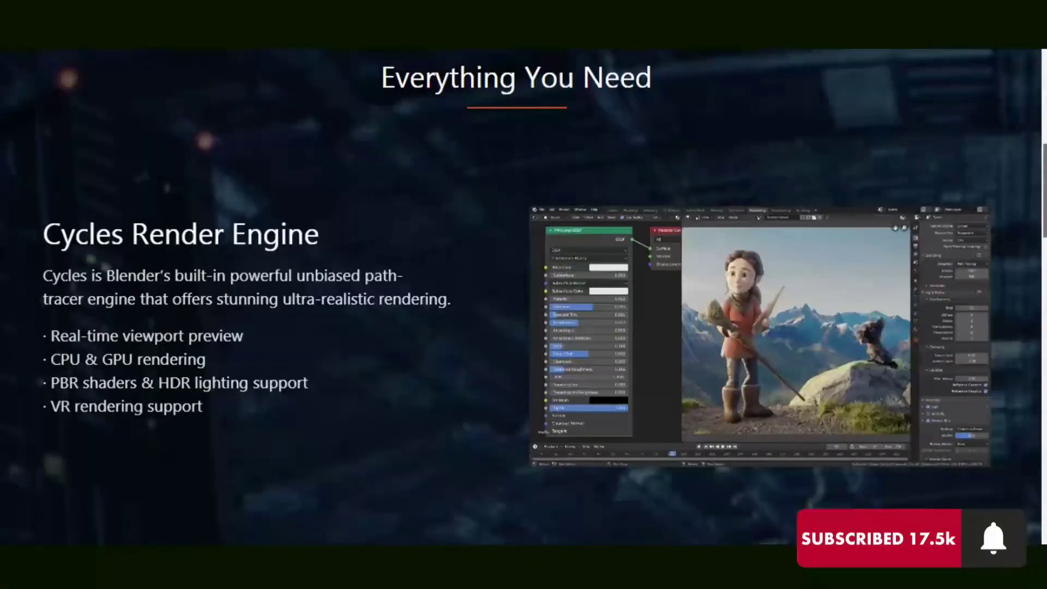
{"action": "scroll", "coordinate": [521, 295], "scroll_direction": "down", "scroll_amount": 2}
{"action": "scroll", "coordinate": [521, 295], "scroll_direction": "down", "scroll_amount": 2}
{"action": "scroll", "coordinate": [521, 295], "scroll_direction": "down", "scroll_amount": 3}
{"action": "scroll", "coordinate": [521, 294], "scroll_direction": "down", "scroll_amount": 2}
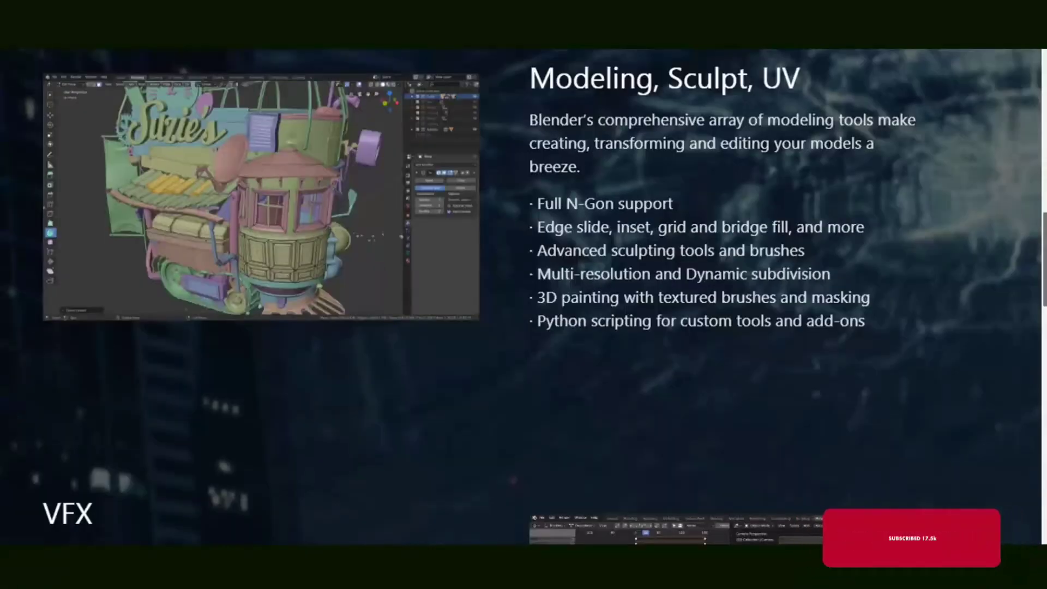
{"action": "scroll", "coordinate": [521, 294], "scroll_direction": "down", "scroll_amount": 7}
{"action": "scroll", "coordinate": [521, 295], "scroll_direction": "down", "scroll_amount": 2}
{"action": "scroll", "coordinate": [521, 295], "scroll_direction": "down", "scroll_amount": 1}
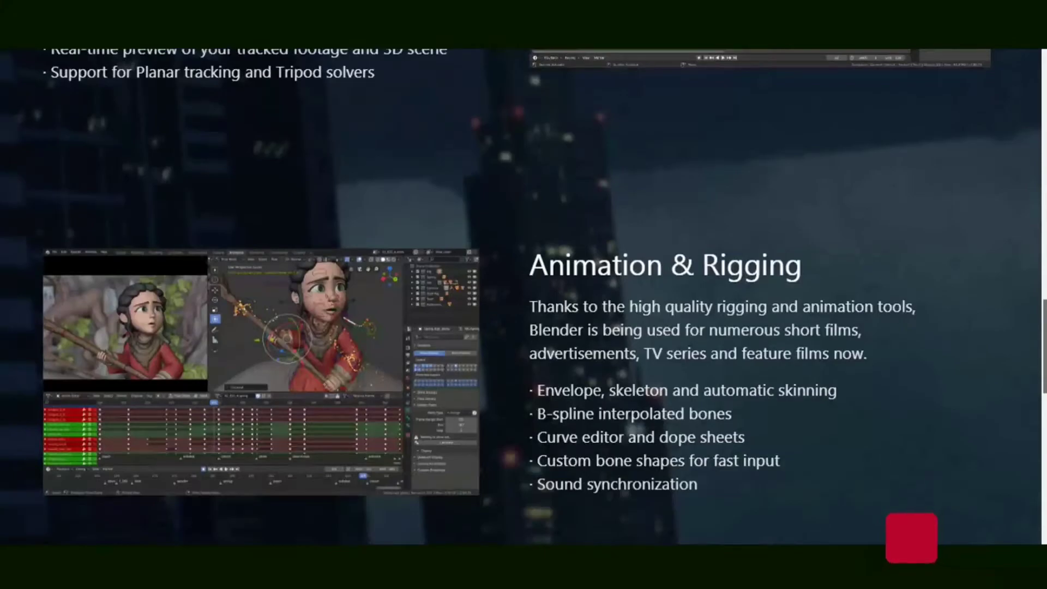
{"action": "scroll", "coordinate": [521, 295], "scroll_direction": "down", "scroll_amount": 2}
{"action": "scroll", "coordinate": [521, 295], "scroll_direction": "down", "scroll_amount": 3}
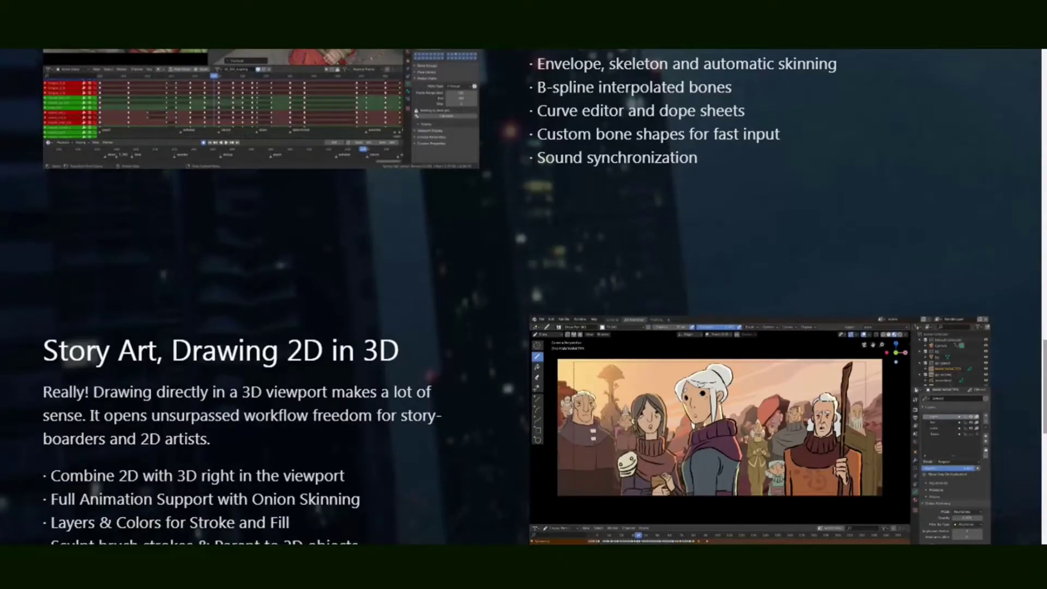
{"action": "scroll", "coordinate": [521, 295], "scroll_direction": "down", "scroll_amount": 1}
{"action": "scroll", "coordinate": [521, 294], "scroll_direction": "down", "scroll_amount": 5}
{"action": "scroll", "coordinate": [521, 295], "scroll_direction": "down", "scroll_amount": 2}
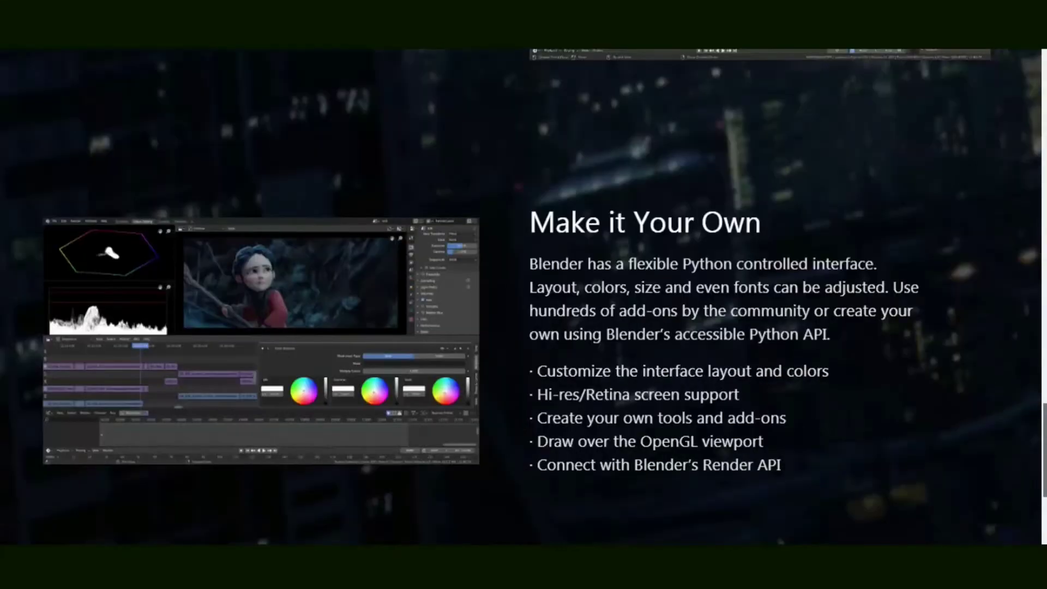
{"action": "scroll", "coordinate": [521, 295], "scroll_direction": "down", "scroll_amount": 6}
{"action": "scroll", "coordinate": [521, 294], "scroll_direction": "down", "scroll_amount": 3}
{"action": "scroll", "coordinate": [521, 295], "scroll_direction": "down", "scroll_amount": 2}
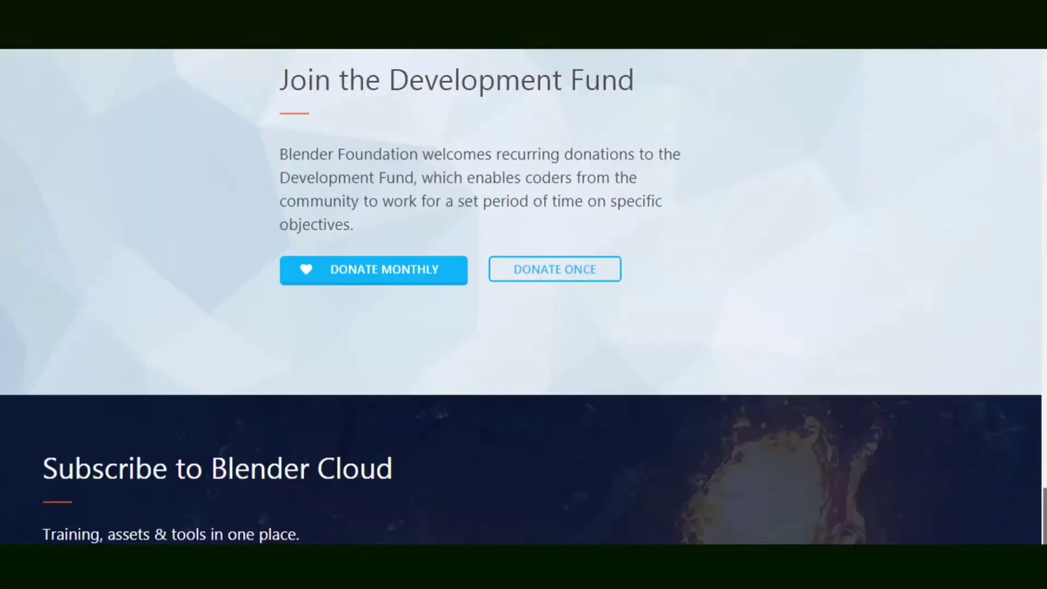
{"action": "scroll", "coordinate": [521, 295], "scroll_direction": "down", "scroll_amount": 5}
{"action": "scroll", "coordinate": [521, 295], "scroll_direction": "down", "scroll_amount": 2}
{"action": "scroll", "coordinate": [521, 294], "scroll_direction": "down", "scroll_amount": 2}
{"action": "scroll", "coordinate": [521, 295], "scroll_direction": "down", "scroll_amount": 3}
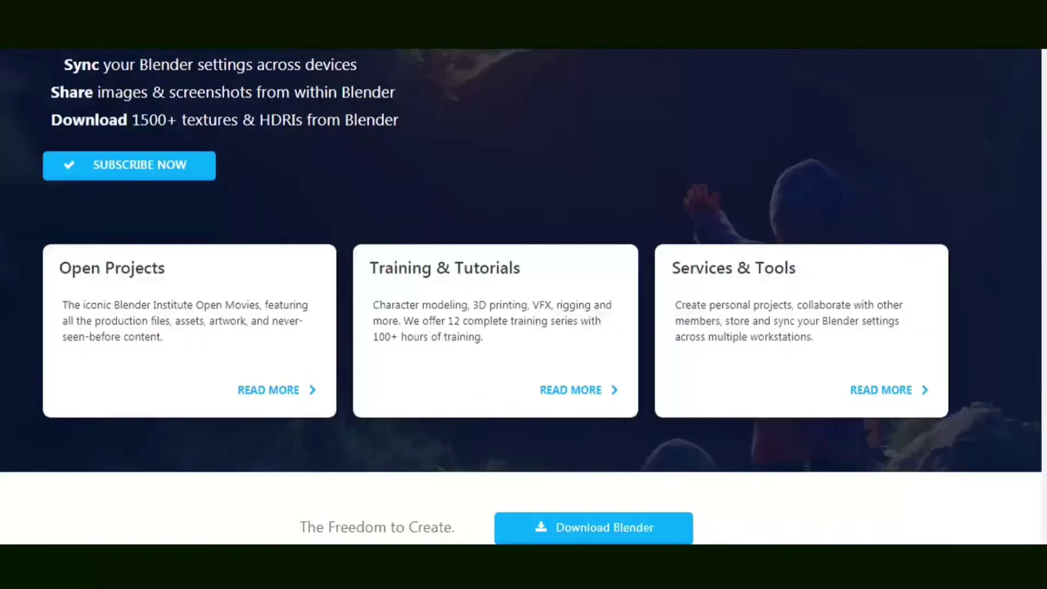
{"action": "scroll", "coordinate": [521, 295], "scroll_direction": "down", "scroll_amount": 2}
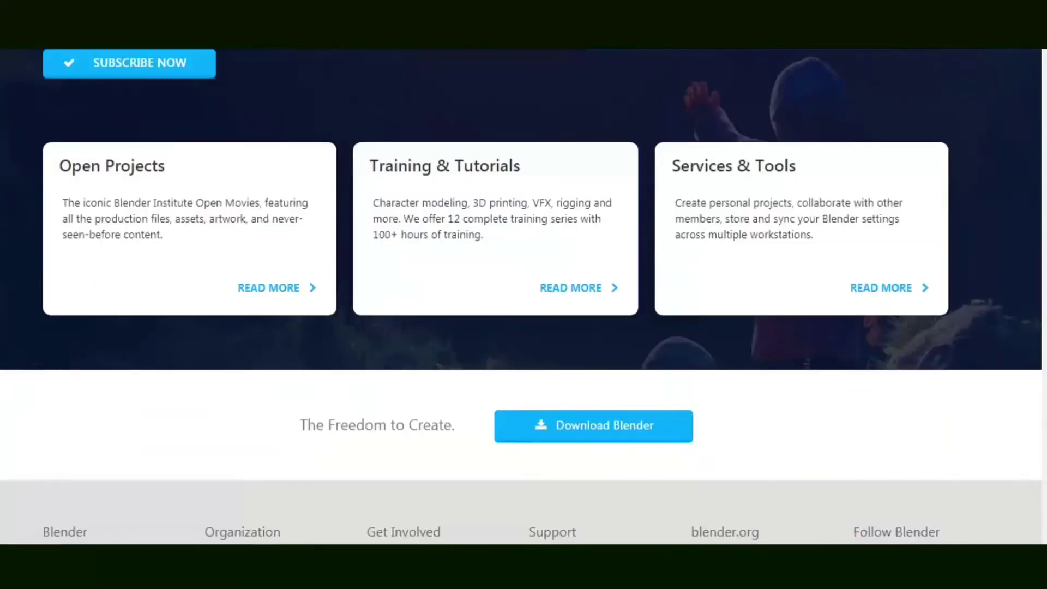
{"action": "scroll", "coordinate": [521, 294], "scroll_direction": "up", "scroll_amount": 15}
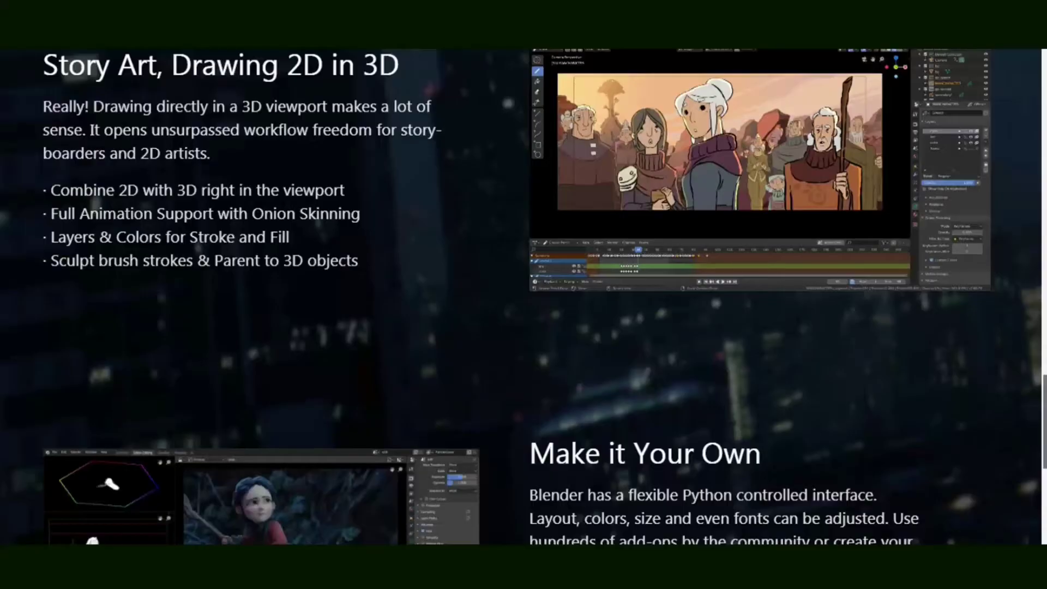
{"action": "scroll", "coordinate": [524, 294], "scroll_direction": "up", "scroll_amount": 5}
{"action": "scroll", "coordinate": [524, 295], "scroll_direction": "up", "scroll_amount": 5}
{"action": "scroll", "coordinate": [524, 295], "scroll_direction": "up", "scroll_amount": 5}
{"action": "scroll", "coordinate": [523, 295], "scroll_direction": "up", "scroll_amount": 5}
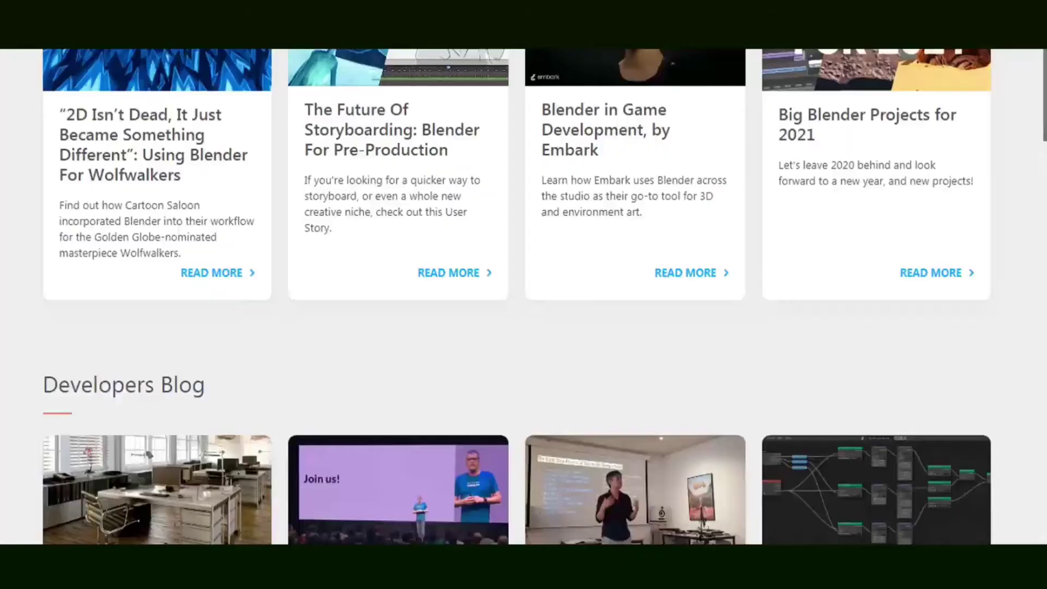
{"action": "scroll", "coordinate": [523, 295], "scroll_direction": "up", "scroll_amount": 10}
{"action": "scroll", "coordinate": [524, 295], "scroll_direction": "up", "scroll_amount": 5}
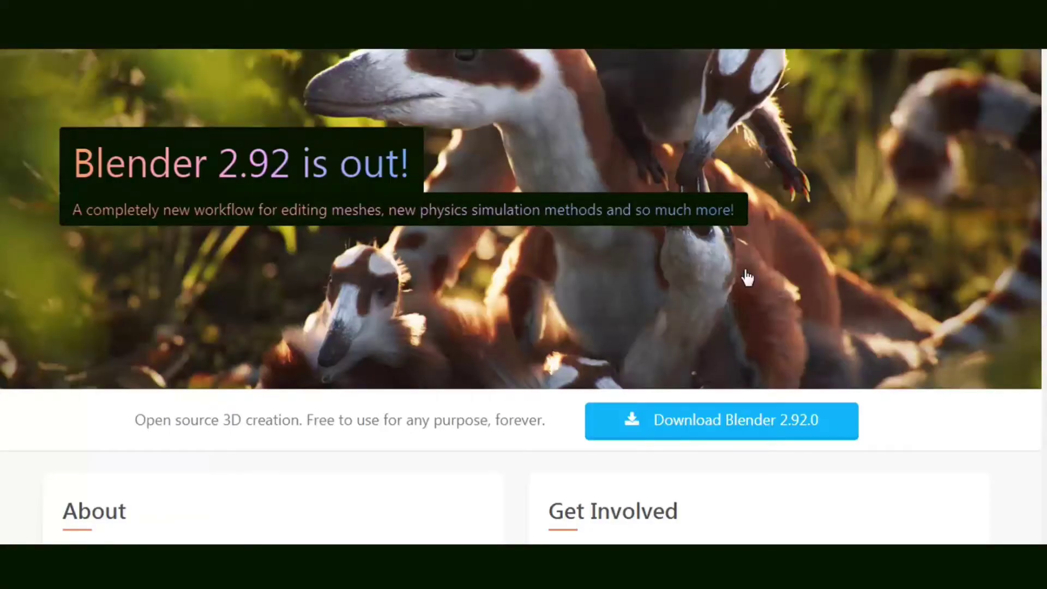
Open the Blender 2.92.0 download page offering the 169MB Windows Installer
{"action": "left_click", "coordinate": [718, 432]}
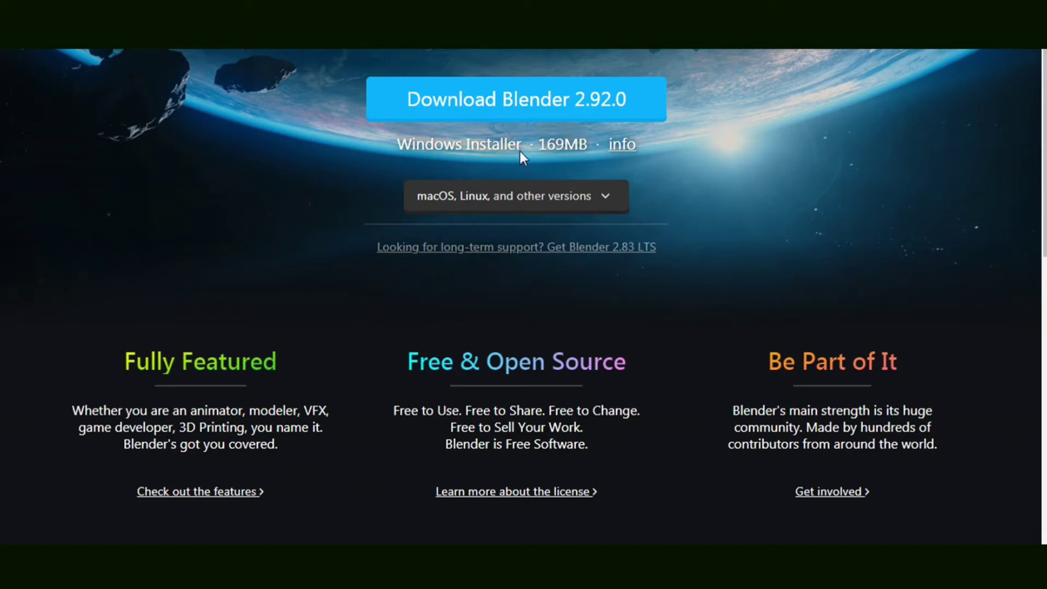
{"action": "left_click", "coordinate": [600, 197]}
Expand the 'macOS, Linux, and other versions' list to reveal the Windows installer and ZIP downloads
{"action": "left_click", "coordinate": [600, 196]}
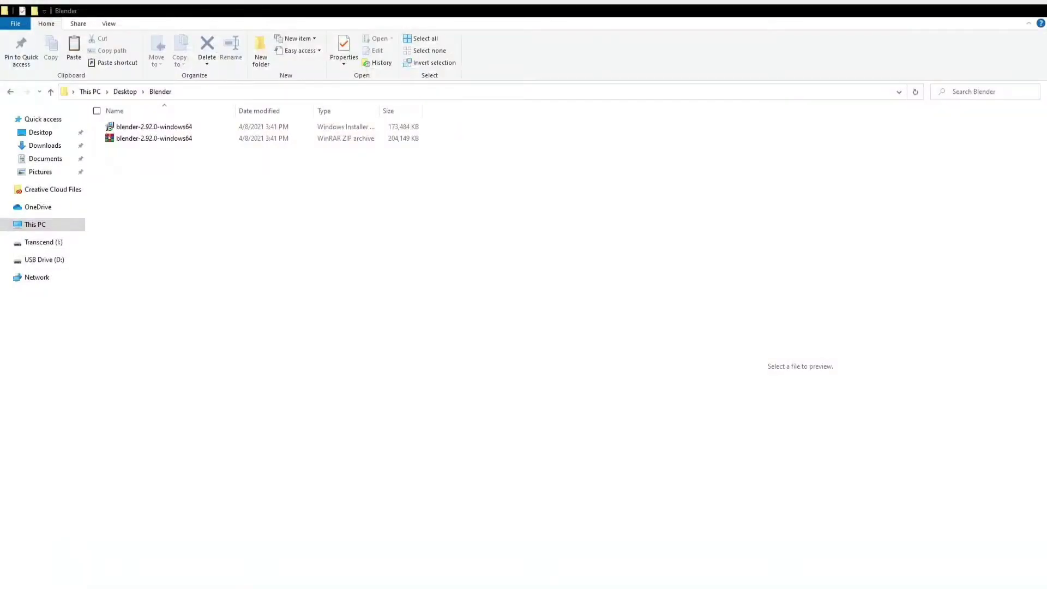
{"action": "mouse_move", "coordinate": [154, 139]}
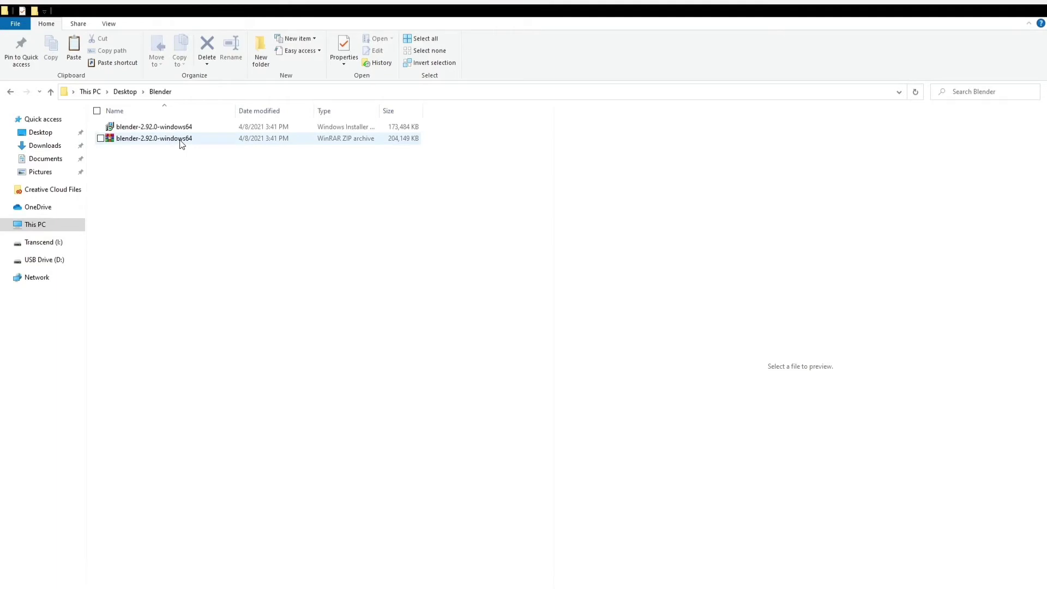
Extract the Blender 2.92.0 ZIP archive in the Desktop Blender folder
{"action": "left_click", "coordinate": [148, 142]}
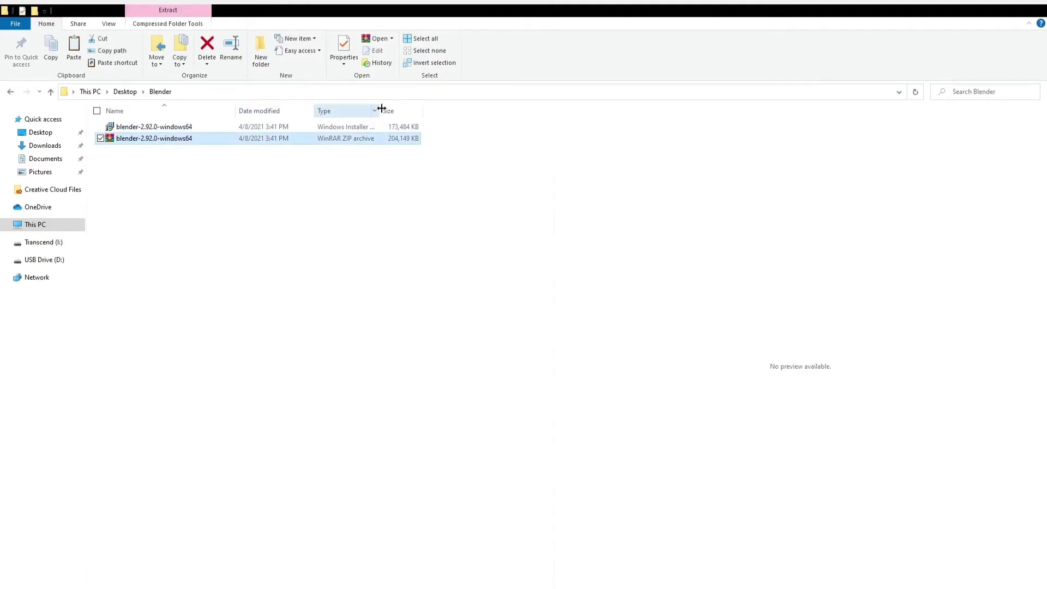
{"action": "double_click", "coordinate": [380, 111]}
{"action": "left_click", "coordinate": [159, 129]}
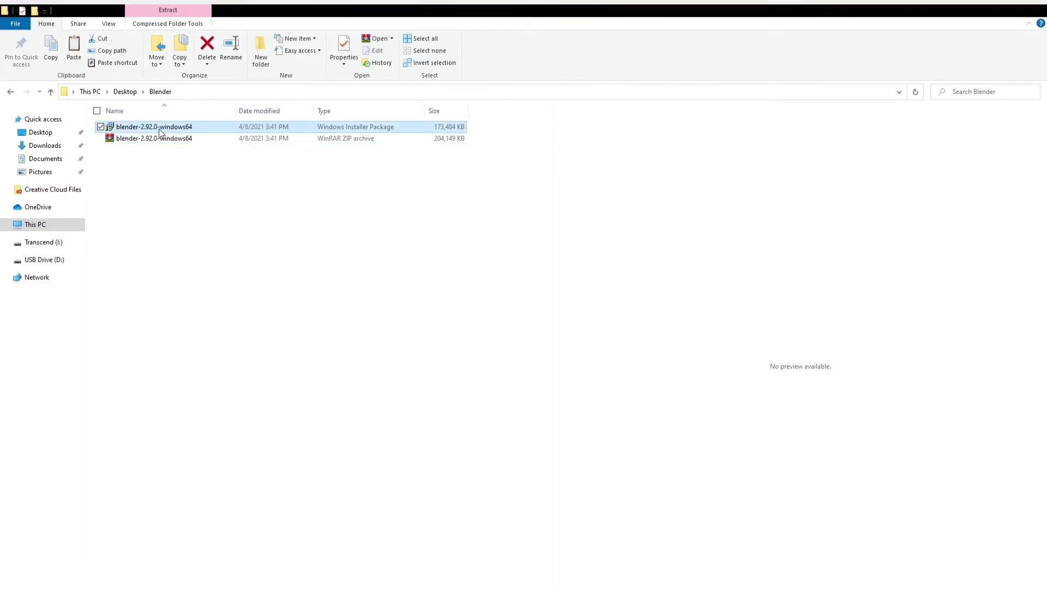
{"action": "left_click", "coordinate": [196, 141]}
{"action": "double_click", "coordinate": [196, 141]}
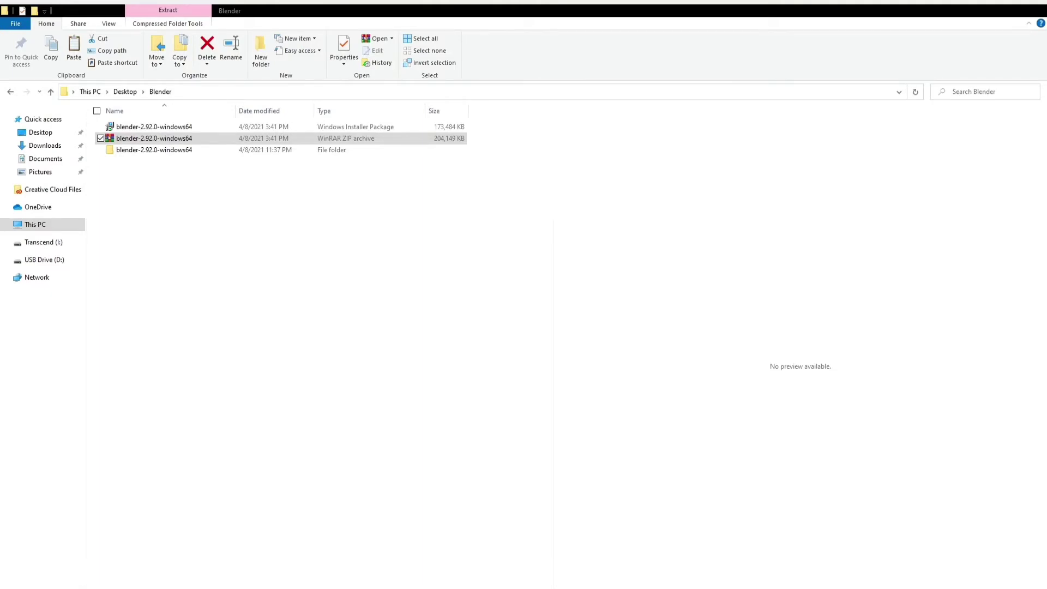
Open the inner blender-2.92.0-windows64 folder and select blender.exe
{"action": "left_click", "coordinate": [237, 214]}
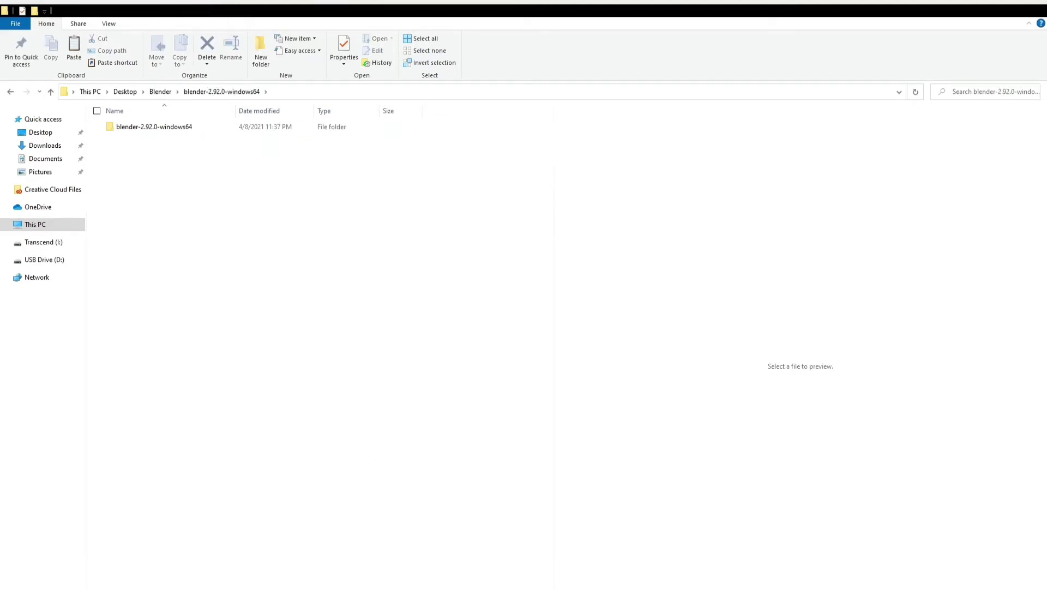
{"action": "double_click", "coordinate": [195, 128]}
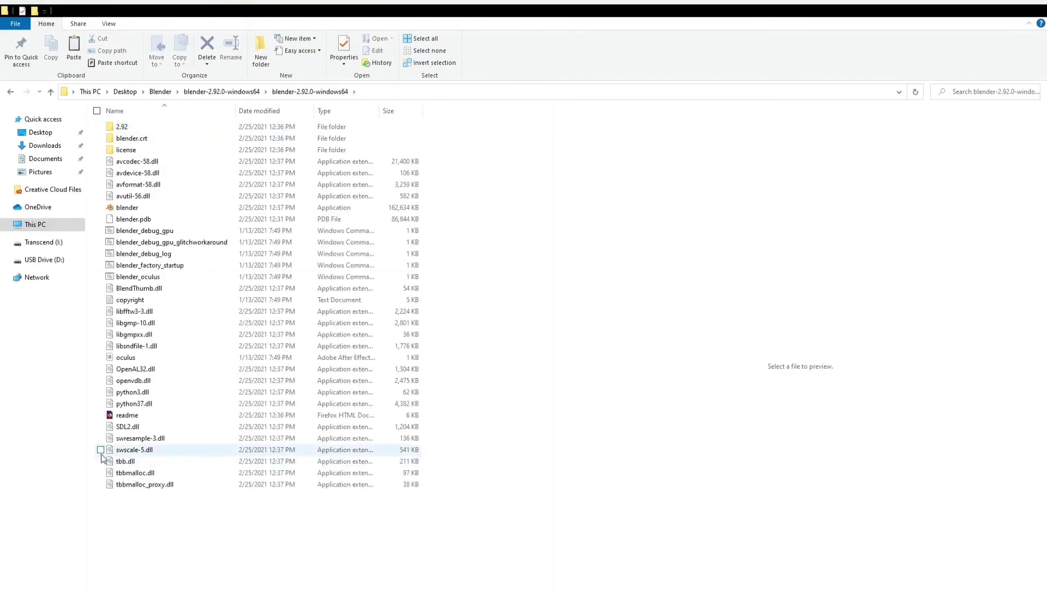
{"action": "left_click", "coordinate": [277, 207]}
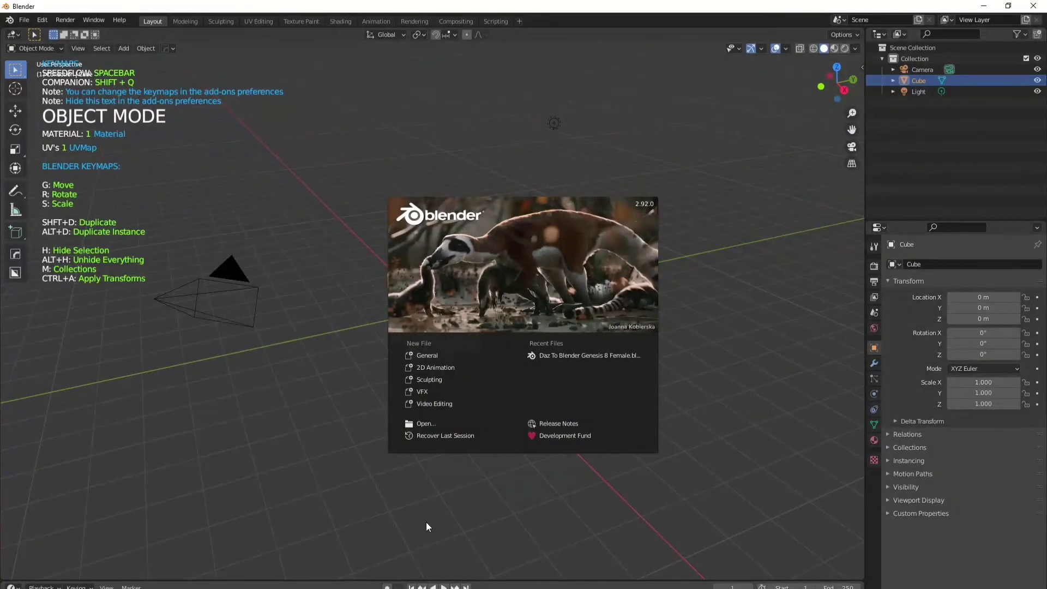
Dismiss the splash screen and orbit the viewport around the default cube
{"action": "left_click", "coordinate": [722, 448]}
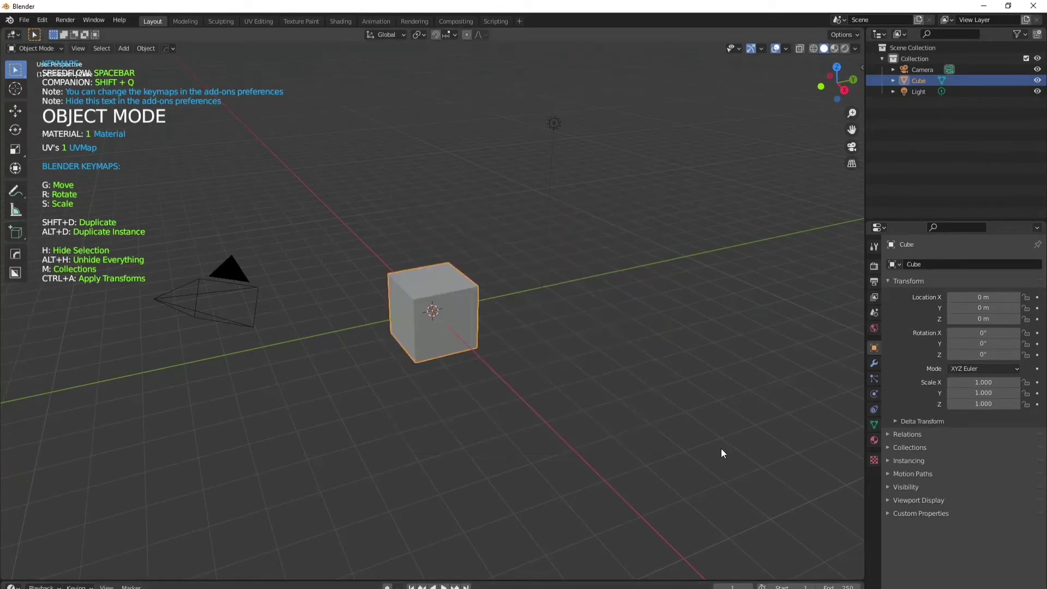
{"action": "key", "text": "n"}
{"action": "key", "text": "n"}
{"action": "mouse_move", "coordinate": [721, 449]}
{"action": "middle_mouse_down"}
{"action": "mouse_move", "coordinate": [696, 446]}
{"action": "mouse_move", "coordinate": [679, 406]}
{"action": "mouse_move", "coordinate": [599, 397]}
{"action": "mouse_move", "coordinate": [621, 400]}
{"action": "mouse_move", "coordinate": [617, 419]}
{"action": "middle_mouse_up"}
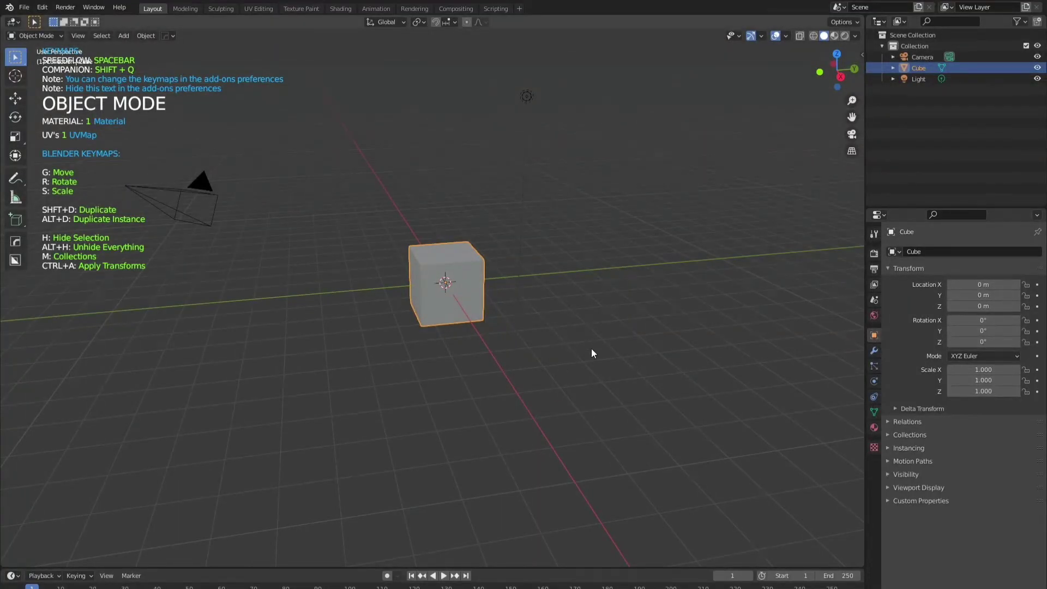
{"action": "mouse_move", "coordinate": [584, 346]}
{"action": "middle_mouse_down"}
{"action": "mouse_move", "coordinate": [562, 339]}
{"action": "mouse_move", "coordinate": [564, 350]}
{"action": "mouse_move", "coordinate": [584, 351]}
{"action": "middle_mouse_up"}
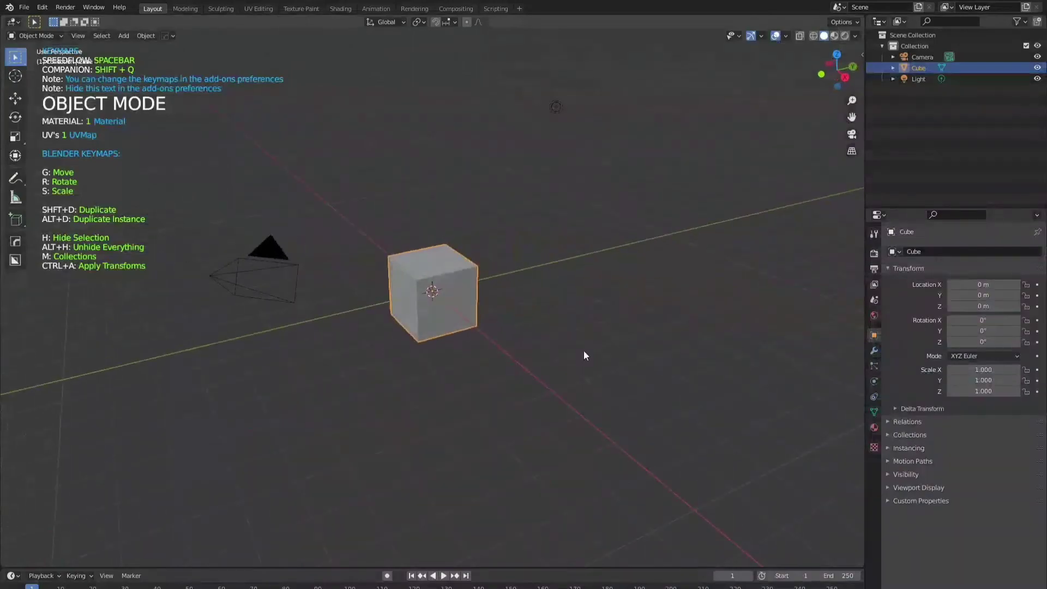
{"action": "middle_click_drag", "start_coordinate": [482, 329], "coordinate": [480, 316]}
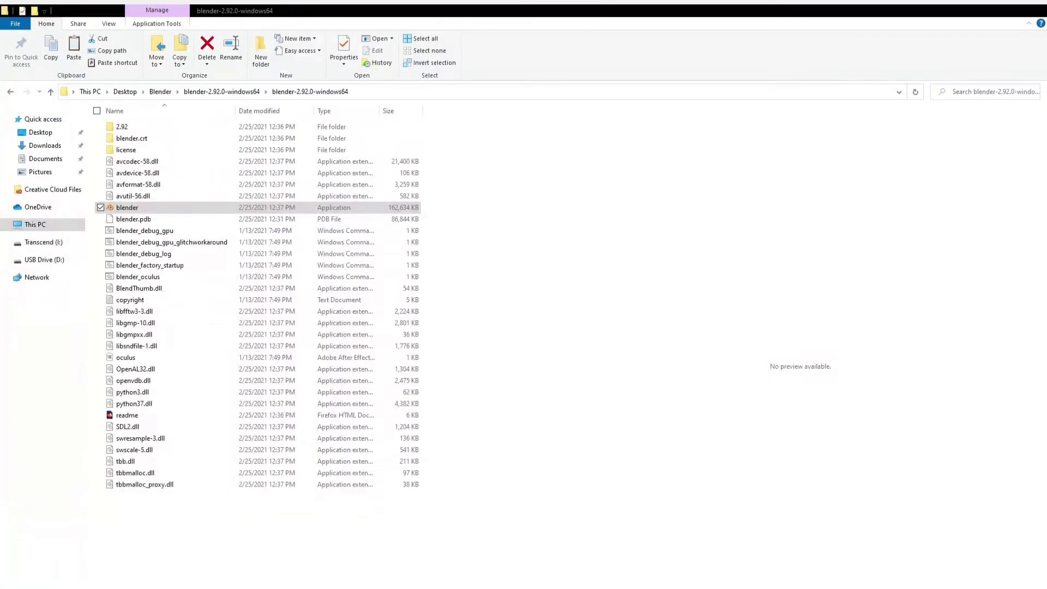
Return to the Blender download folder and start installing the 2.92.0 .msi package
{"action": "left_click", "coordinate": [215, 91]}
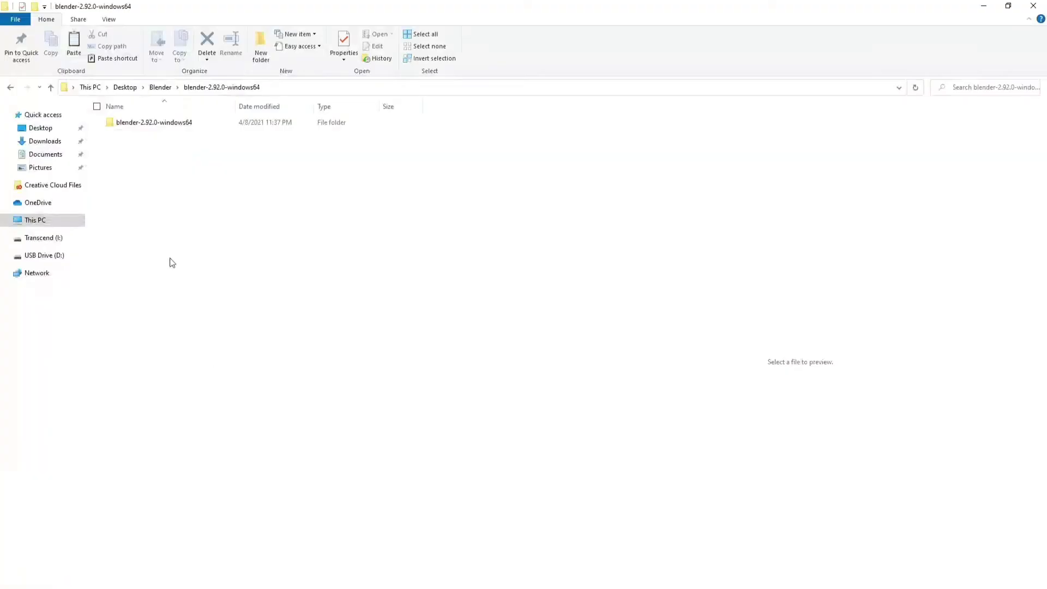
{"action": "left_click", "coordinate": [160, 88]}
{"action": "right_click", "coordinate": [153, 136]}
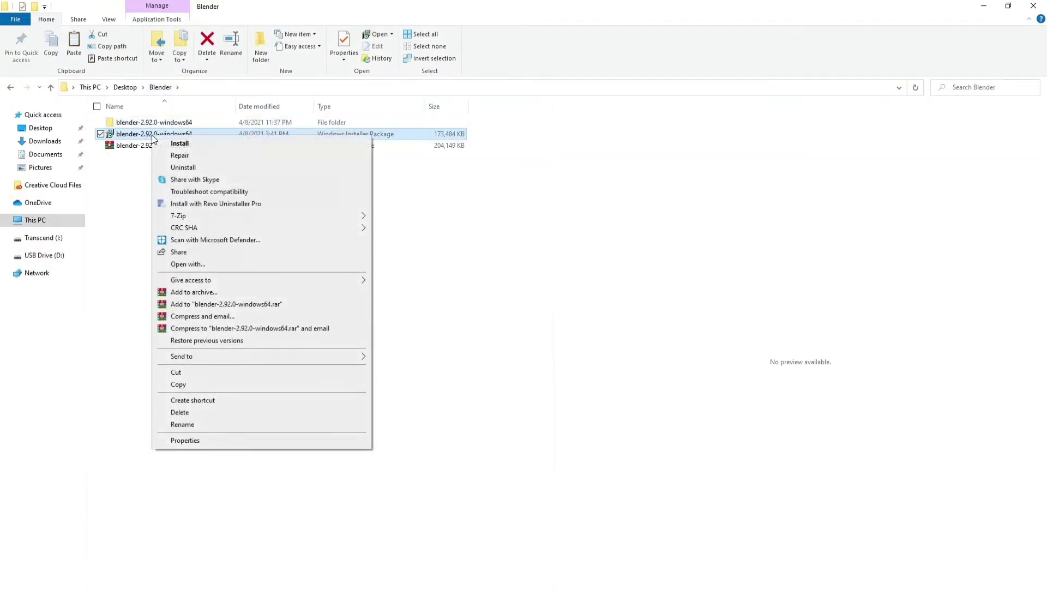
{"action": "left_click", "coordinate": [174, 144]}
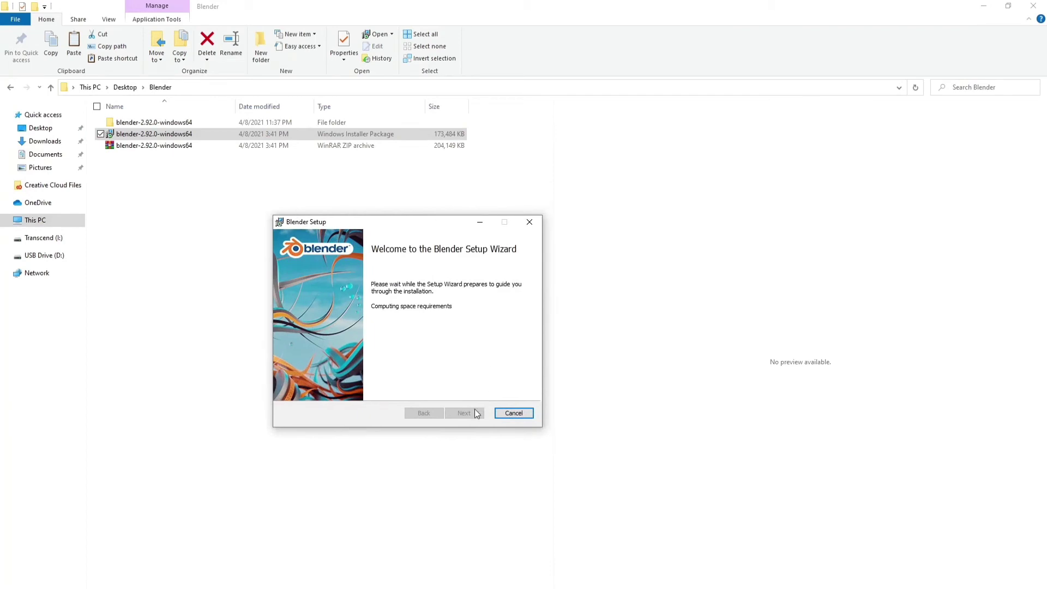
Accept the licence, keep default Custom Setup, install Blender 2.92 and close the wizard
{"action": "left_click", "coordinate": [472, 410]}
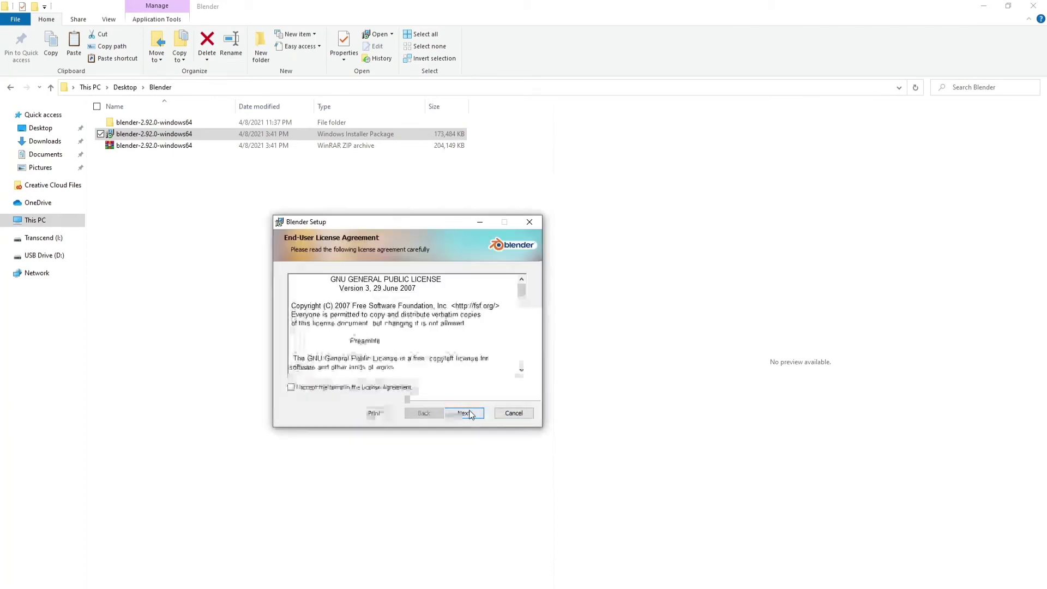
{"action": "left_click", "coordinate": [404, 385]}
{"action": "left_click", "coordinate": [469, 413]}
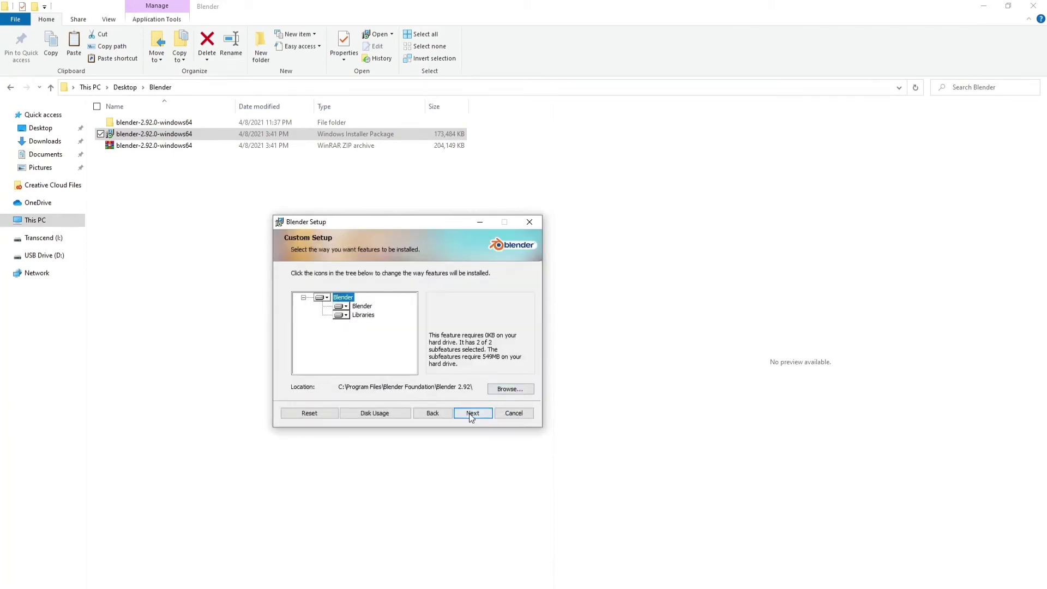
{"action": "left_click", "coordinate": [469, 413]}
{"action": "left_click", "coordinate": [425, 414]}
{"action": "left_click", "coordinate": [470, 414]}
{"action": "left_click", "coordinate": [470, 414]}
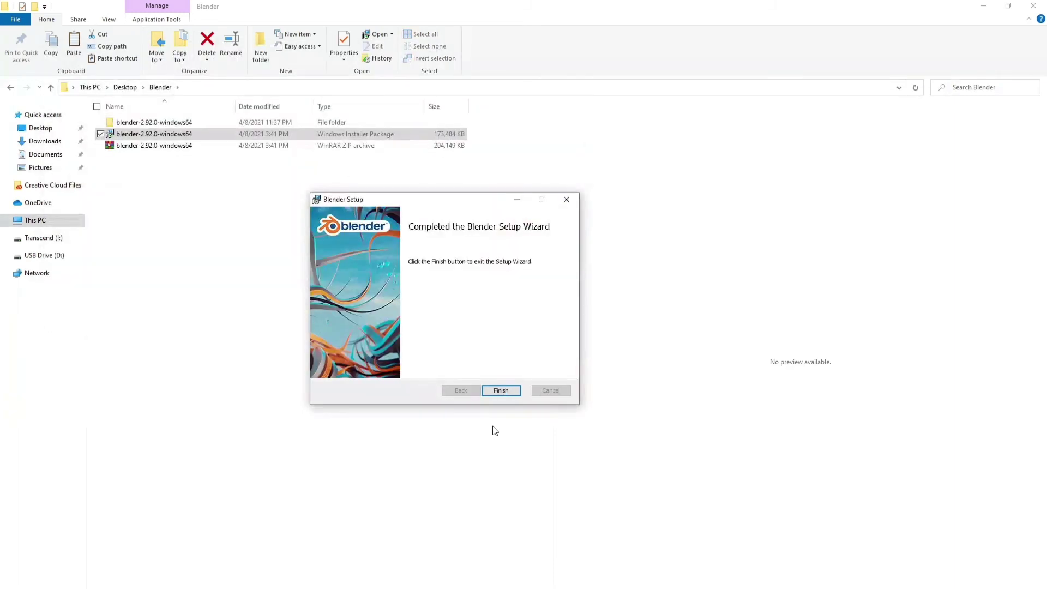
{"action": "left_click", "coordinate": [501, 391]}
{"action": "key", "text": "super"}
Launch the installed Blender, dismiss its splash screen and orbit around the default cube
{"action": "left_click", "coordinate": [91, 321]}
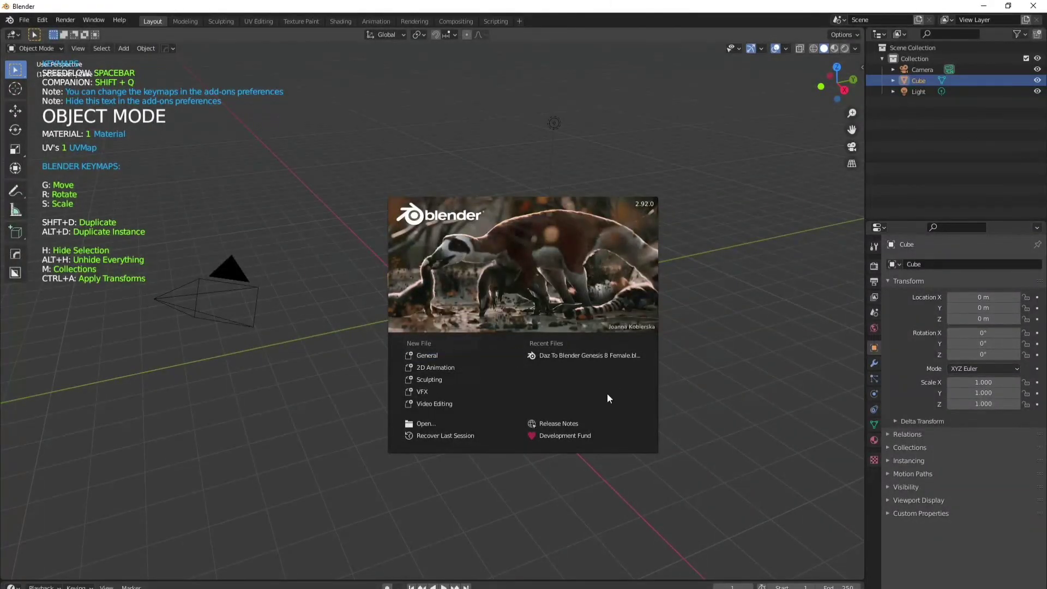
{"action": "left_click", "coordinate": [342, 293]}
{"action": "mouse_move", "coordinate": [342, 293]}
{"action": "middle_mouse_down"}
{"action": "mouse_move", "coordinate": [506, 307]}
{"action": "mouse_move", "coordinate": [573, 278]}
{"action": "mouse_move", "coordinate": [520, 288]}
{"action": "middle_mouse_up"}
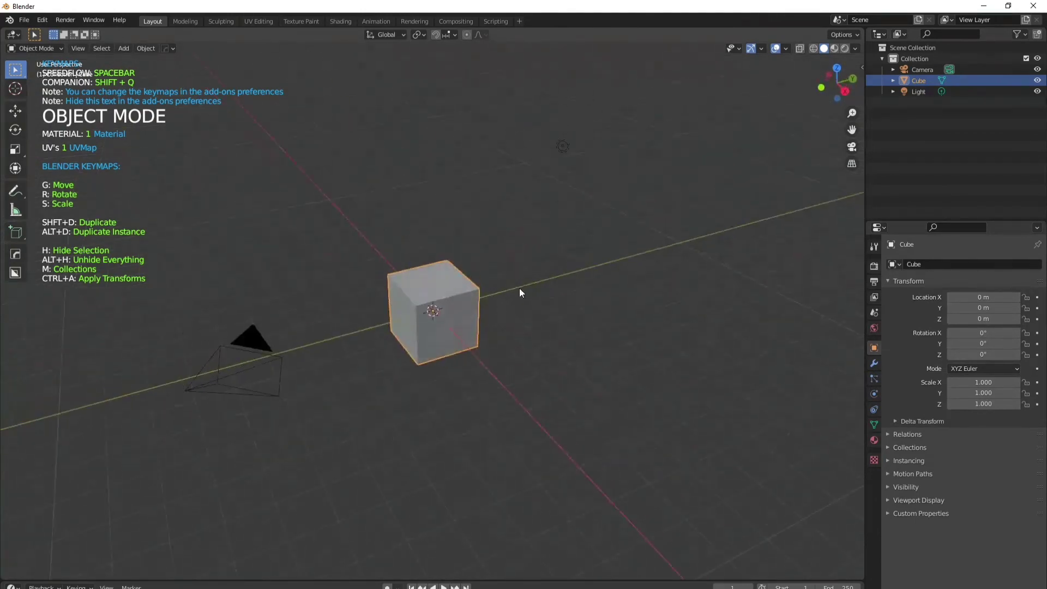
{"action": "middle_click_drag", "start_coordinate": [587, 294], "coordinate": [502, 282]}
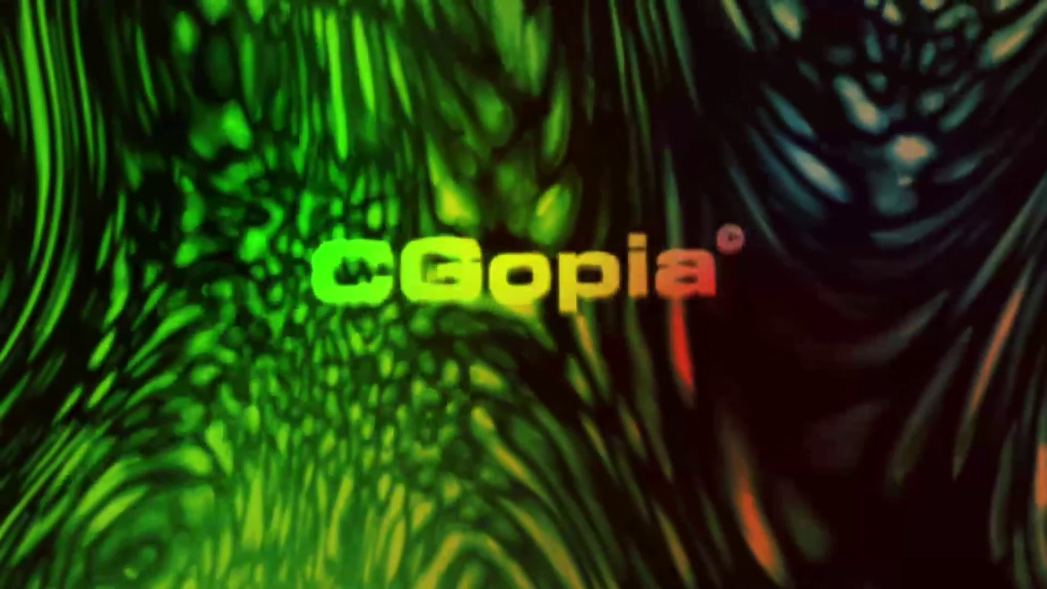